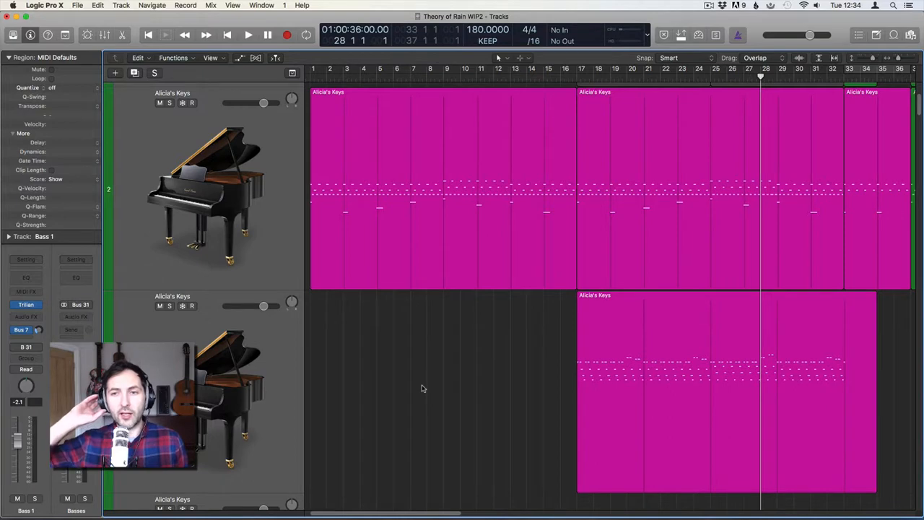
- Zoom the arrangement in on the four magenta Alicia's Keys regions in the opening bars and clear the selection
key(z)
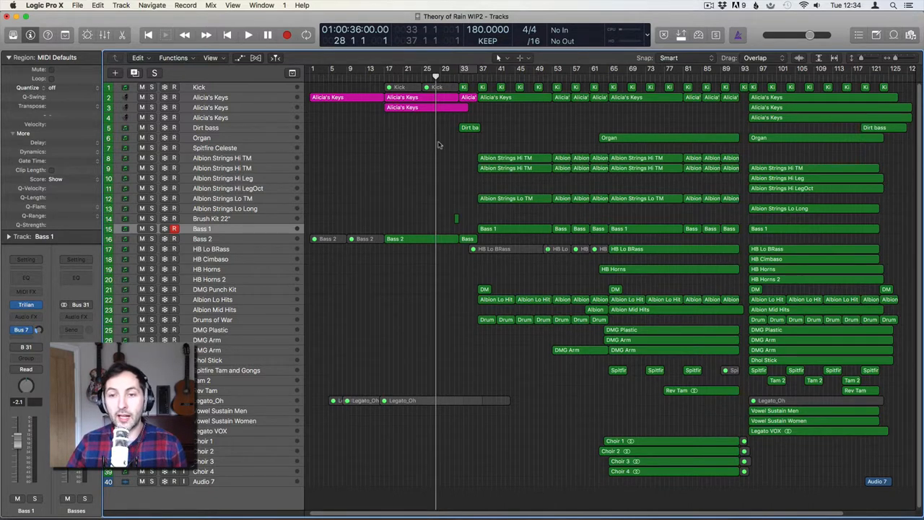
drag(372, 117, 324, 101)
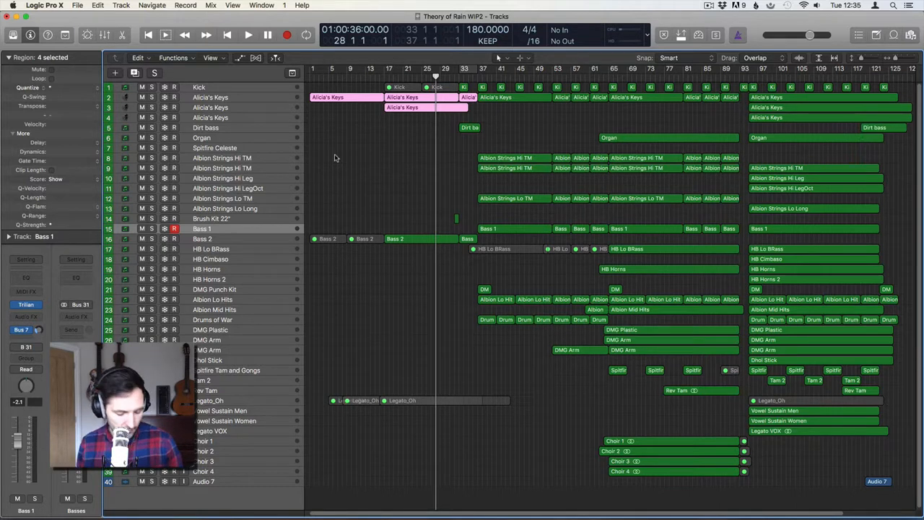
key(z)
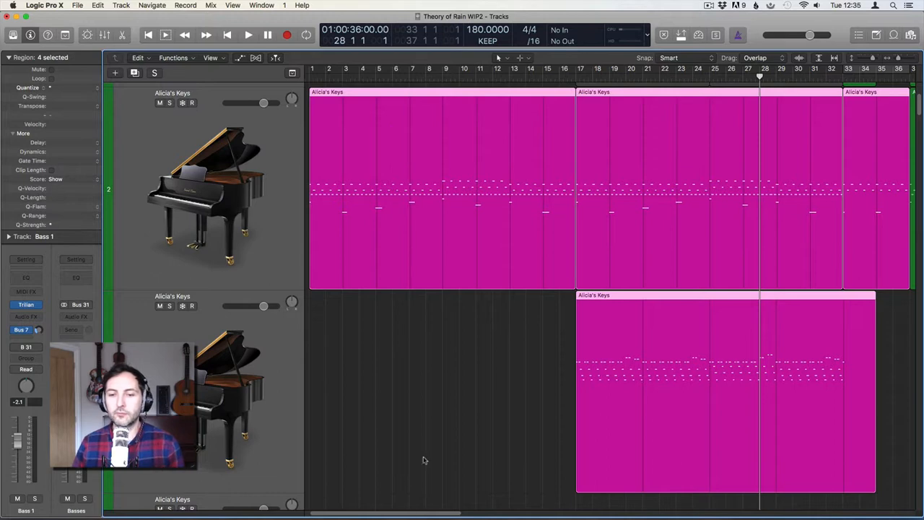
click(428, 391)
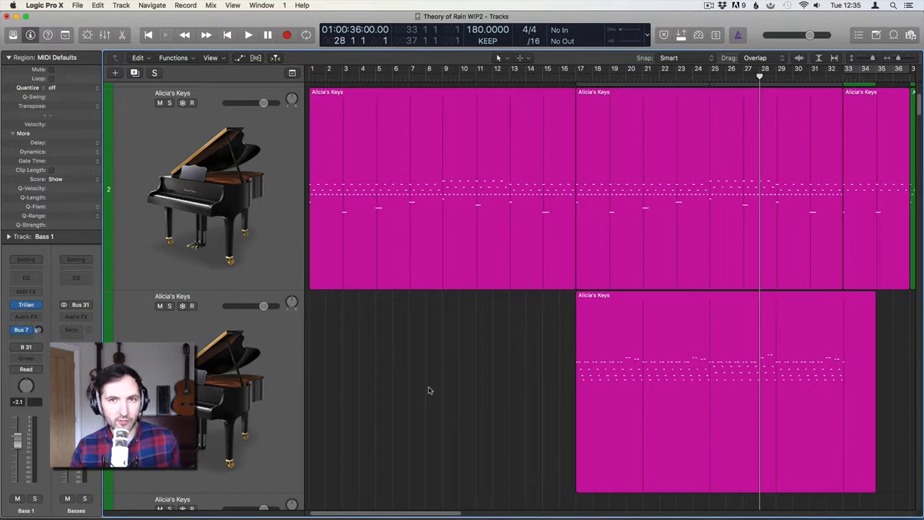
- Play the piano intro from the project start to about bar 34, selecting tracks 3 and 2 while listening, and return to the start
key(Return)
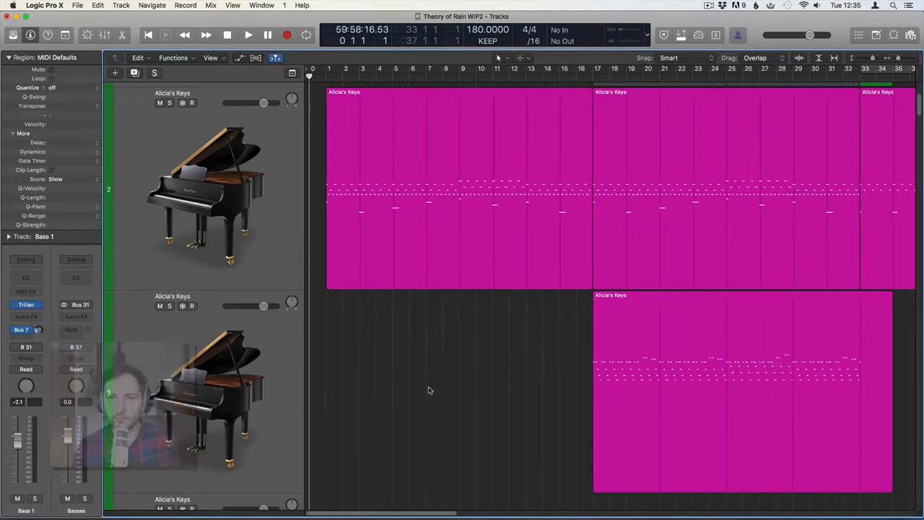
key(space)
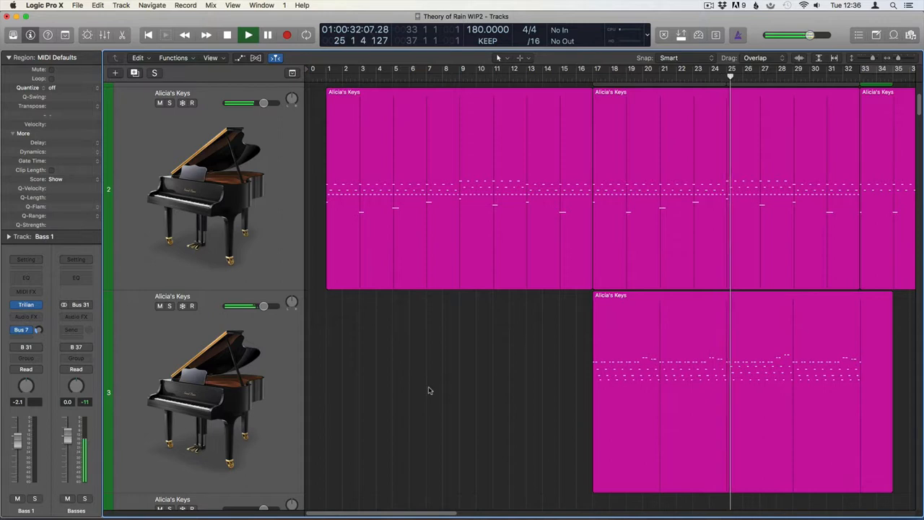
click(248, 413)
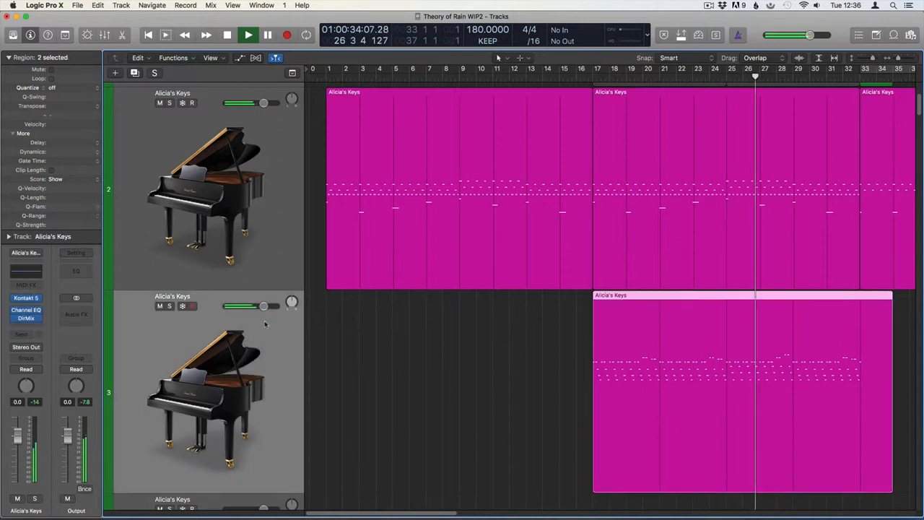
click(261, 256)
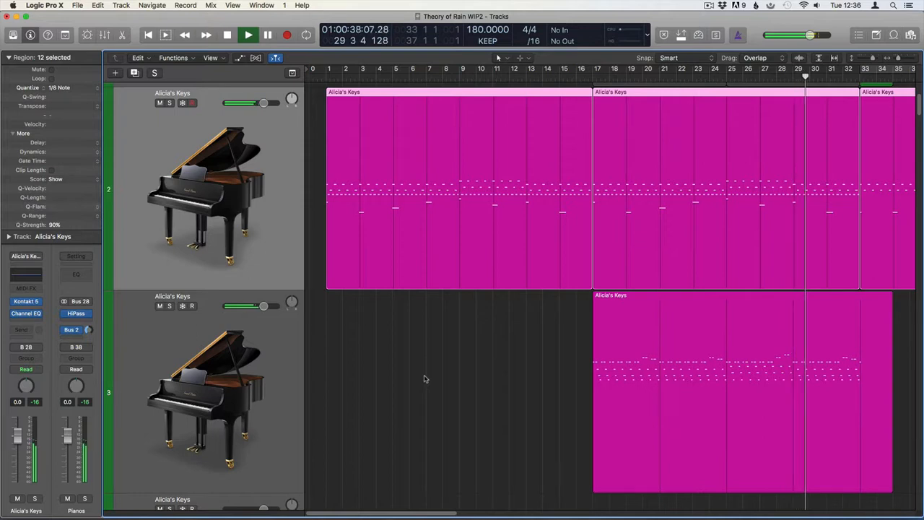
click(304, 325)
key(Up)
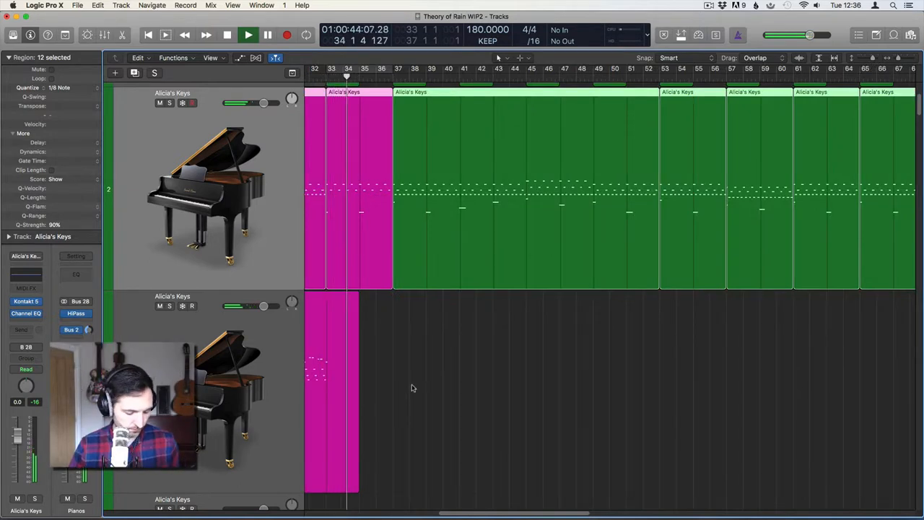
key(space)
click(412, 389)
key(Return)
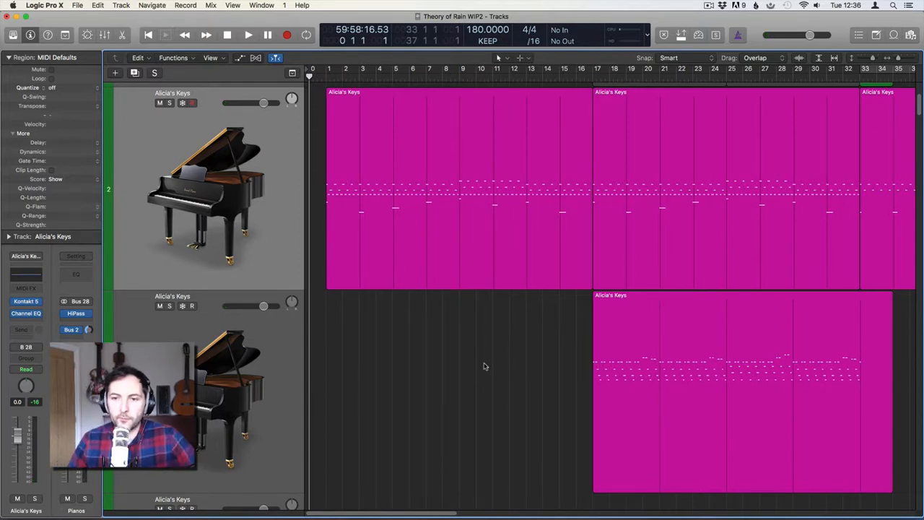
- Open the first Alicia's Keys region on track 2 in the Piano Roll and play it to about bar 10
double_click(416, 141)
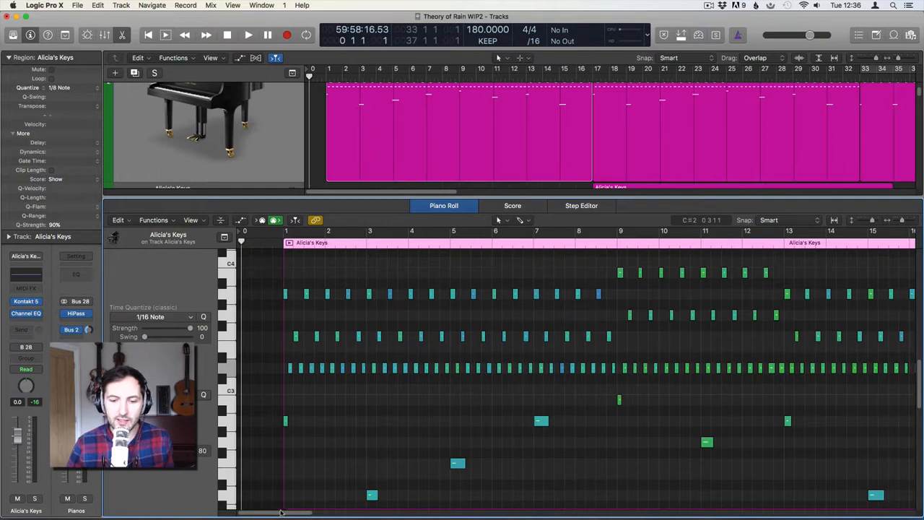
drag(281, 512, 285, 513)
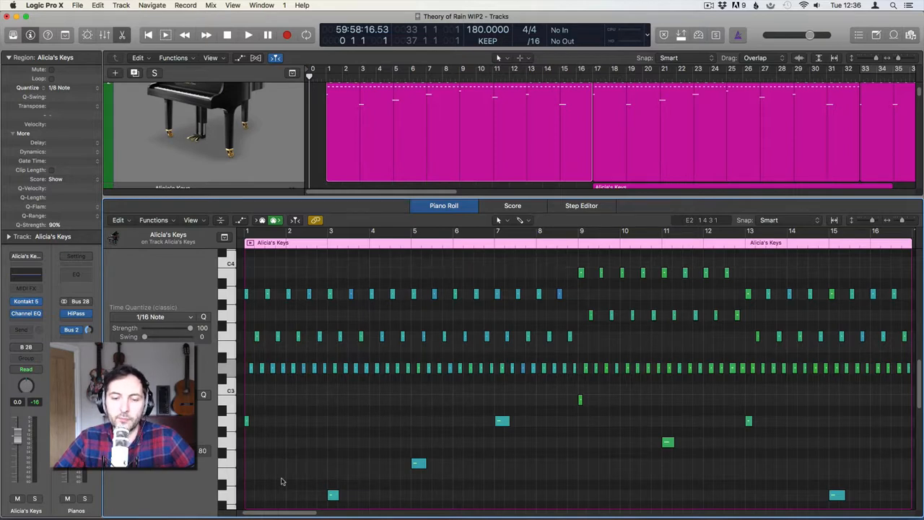
scroll(281, 482, left, 2)
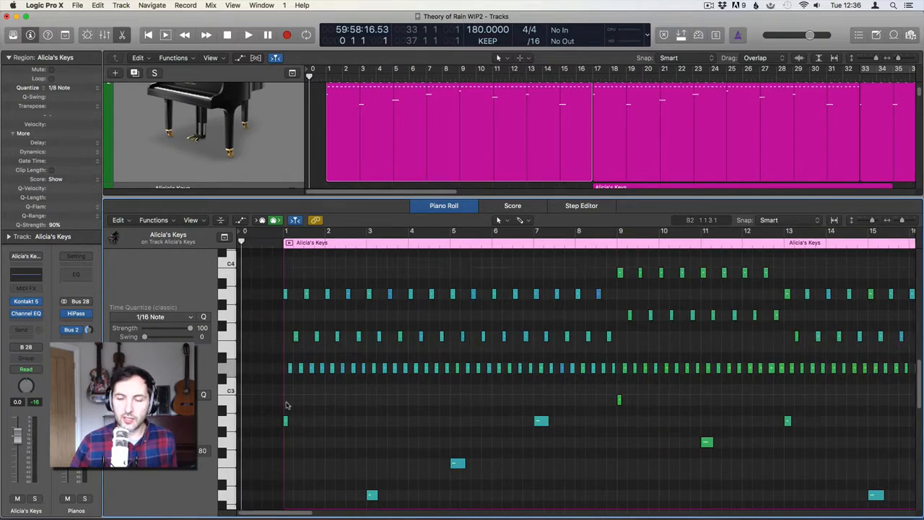
key(space)
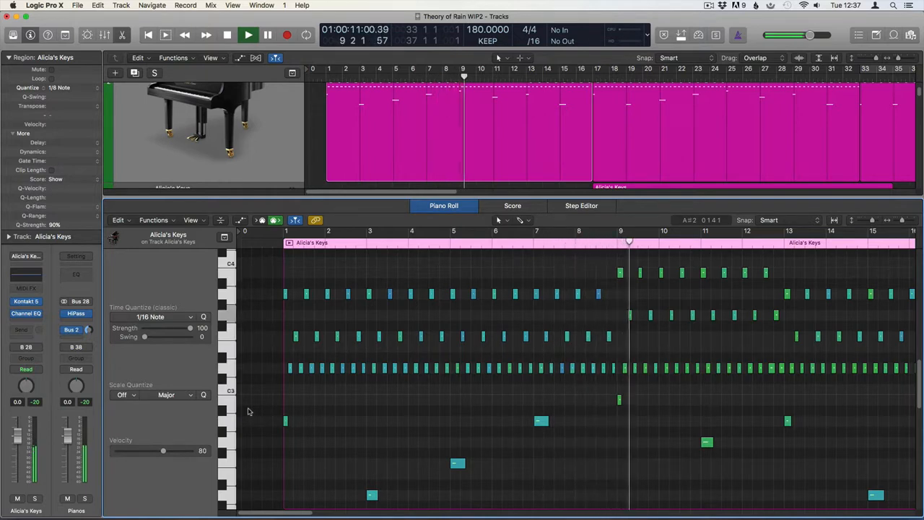
key(space)
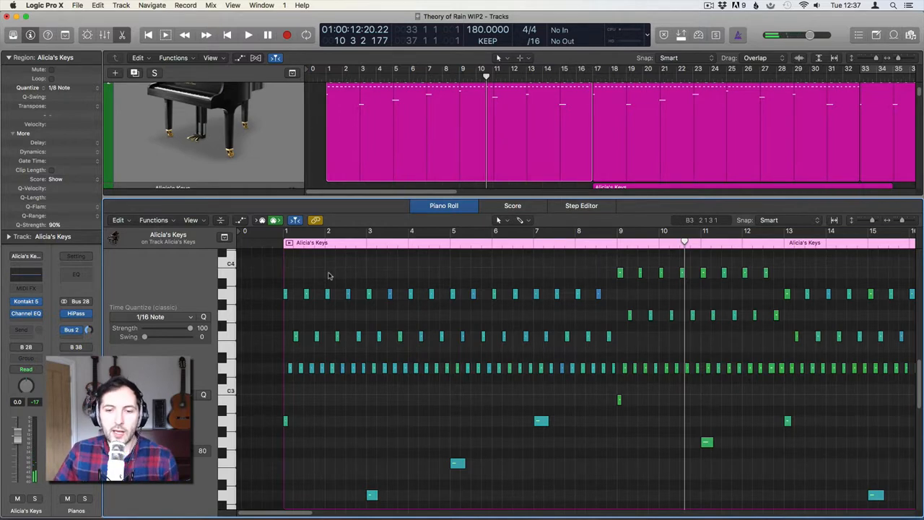
mouse_move(346, 298)
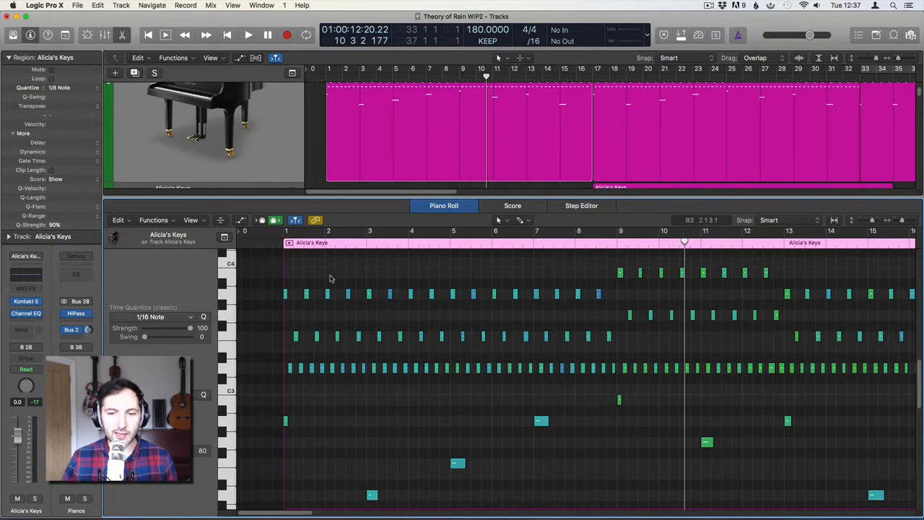
drag(330, 276, 370, 268)
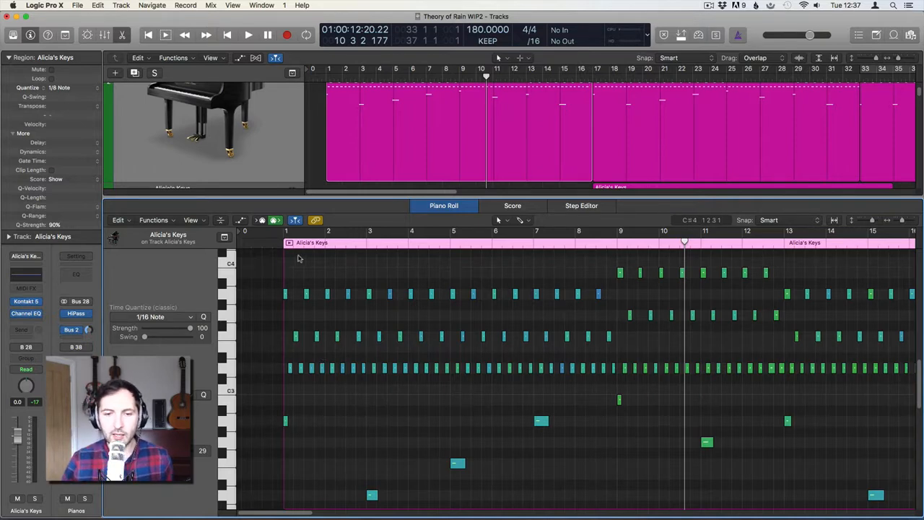
- Return the playhead to bar 1 and audition the low bass notes one by one from bar 1 to bar 13
key(Return)
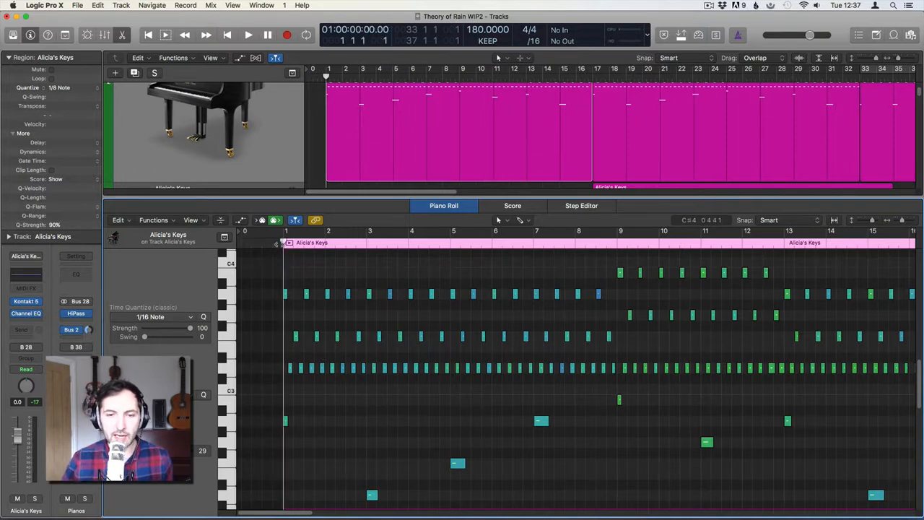
click(285, 422)
click(371, 495)
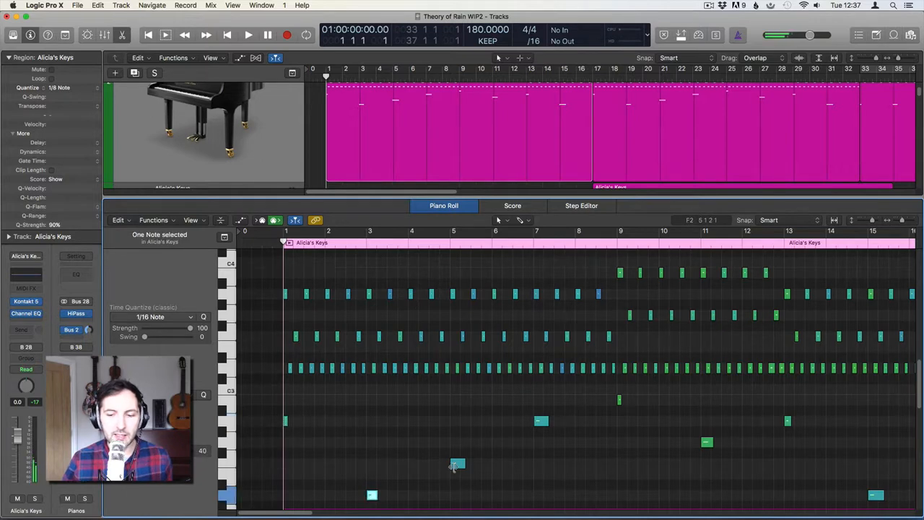
click(455, 466)
click(541, 421)
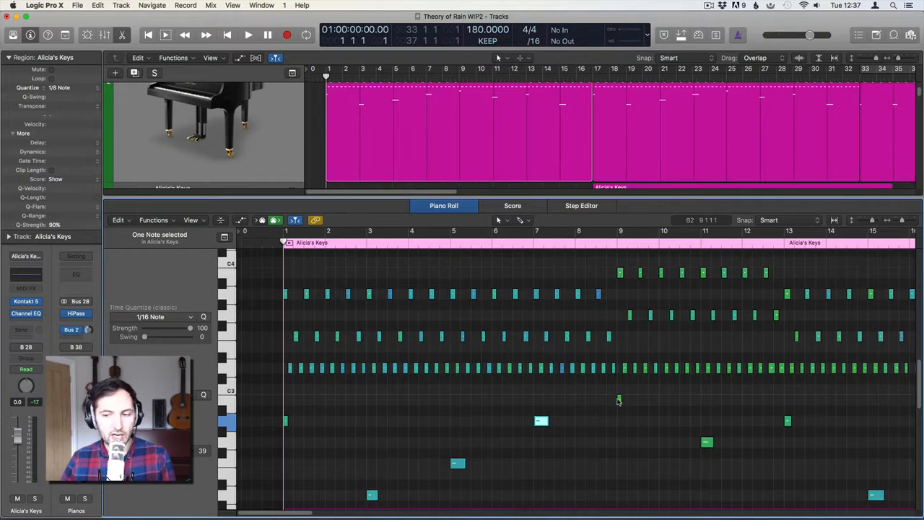
click(618, 400)
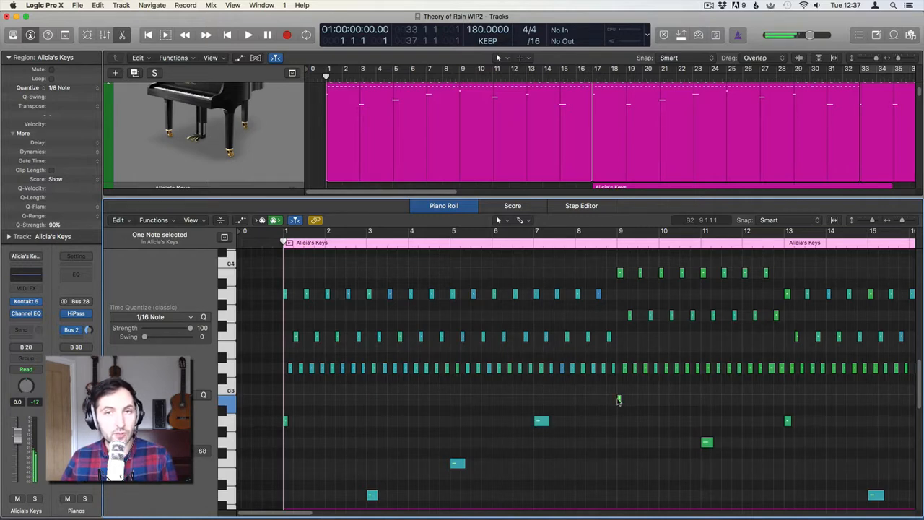
click(709, 441)
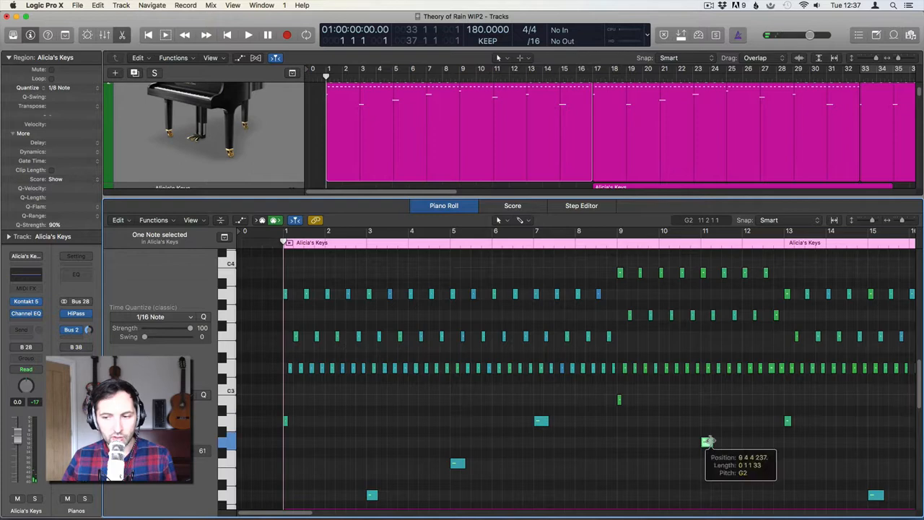
click(786, 421)
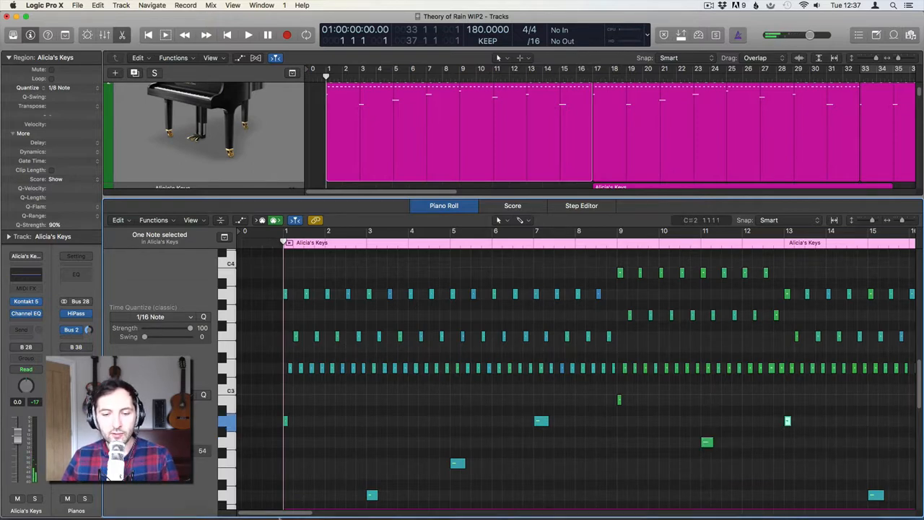
- Play the open piano region from bar 1 to its end near bar 17, close the editor and clear the selection
mouse_move(281, 482)
mouse_move(281, 512)
mouse_down()
mouse_move(307, 511)
mouse_move(283, 513)
mouse_up()
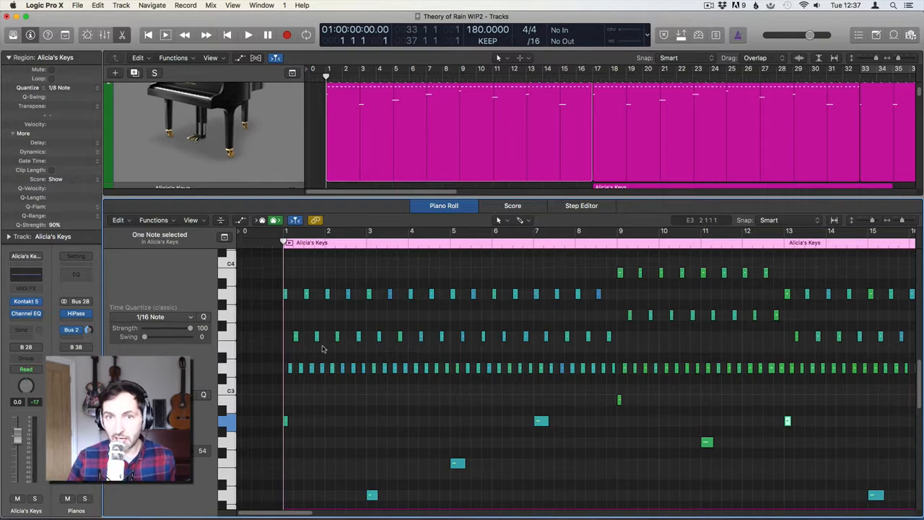
key(space)
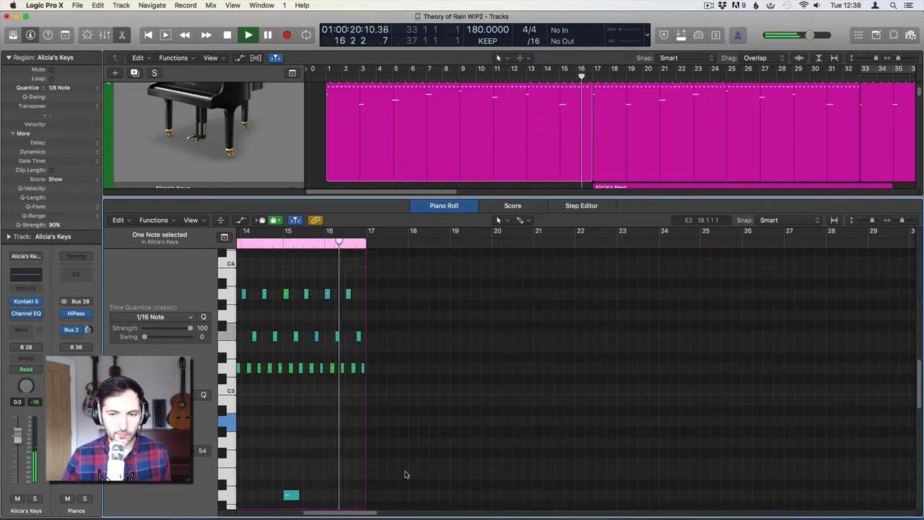
key(space)
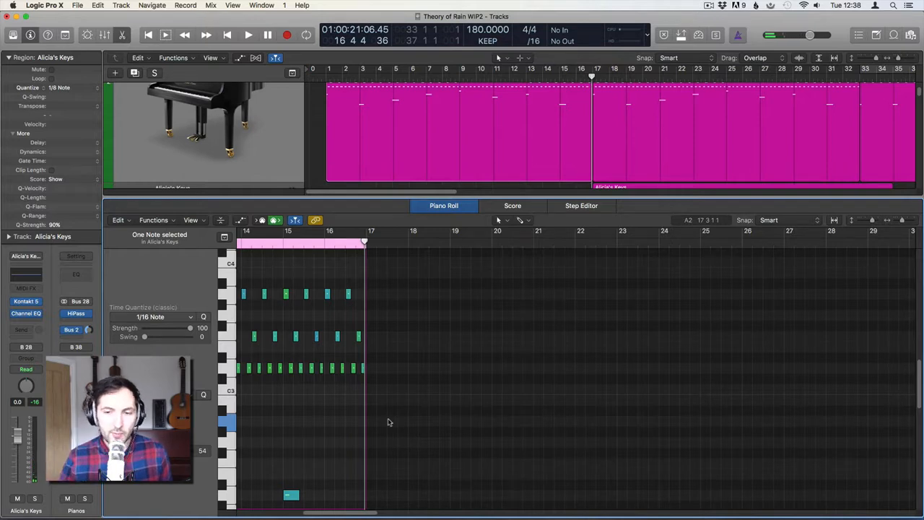
key(e)
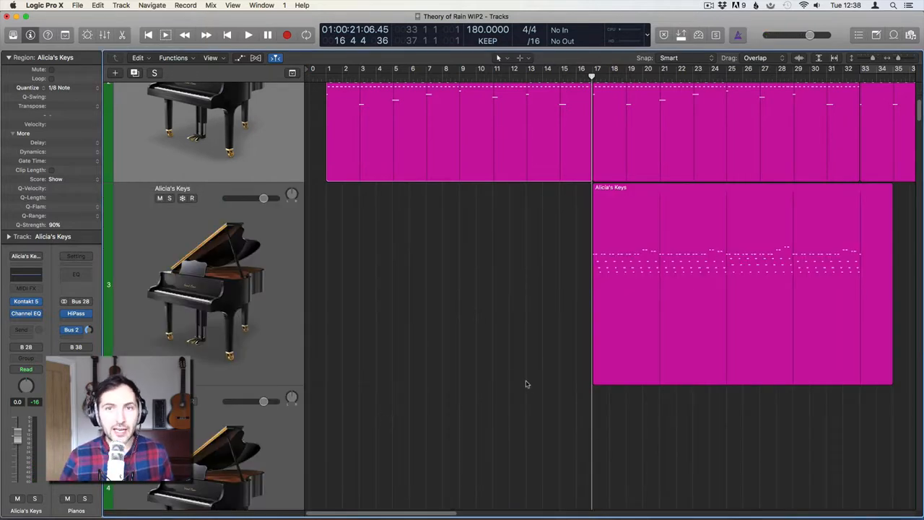
click(491, 403)
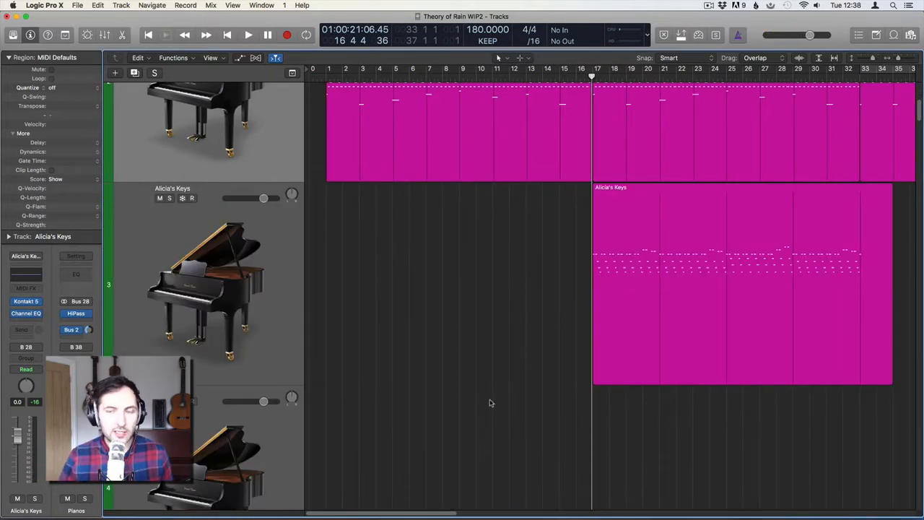
- Compare the first two Alicia's Keys regions on track 2 together in the Piano Roll, covering bars 1 to 32, and close the editor
click(616, 156)
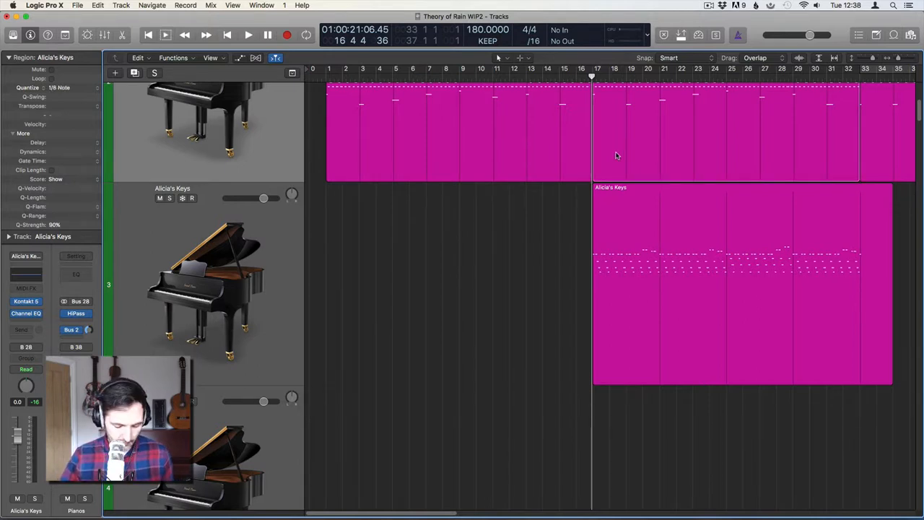
key(p)
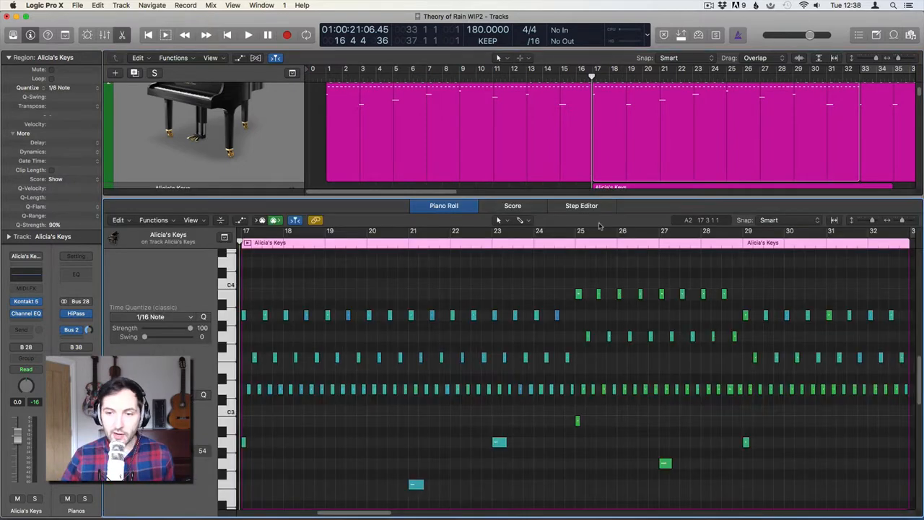
shift+click(544, 113)
click(517, 285)
key(x)
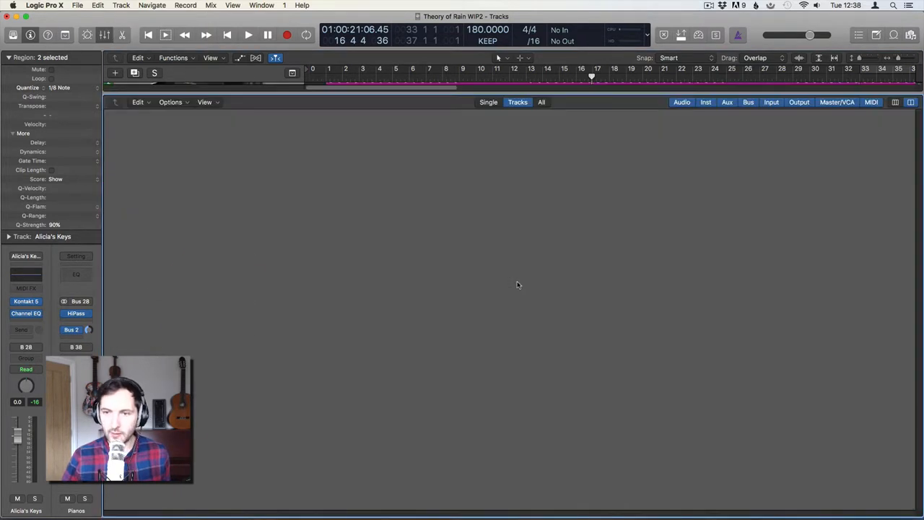
key(x)
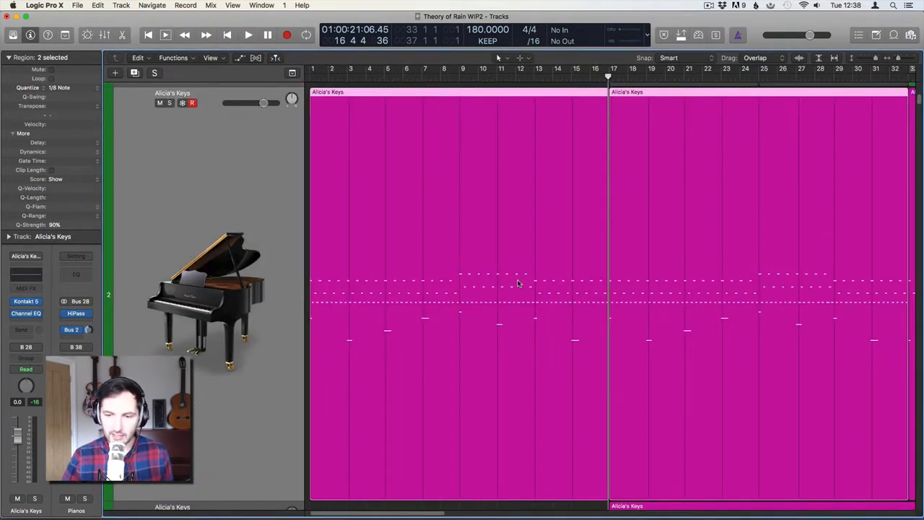
key(p)
key(z)
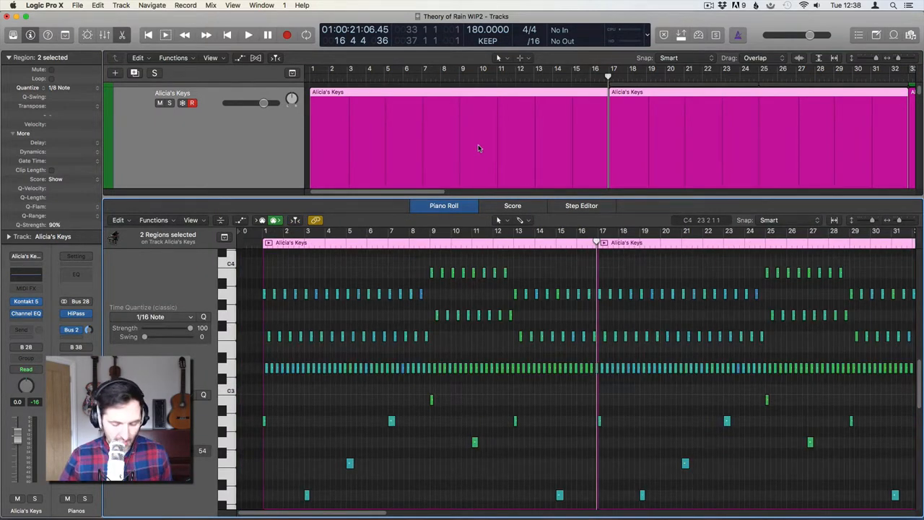
key(p)
- Open the Alicia's Keys region on track 3 in the Piano Roll and play it from bar 17 to about bar 21, briefly soloing the track
scroll(809, 195, down, 10)
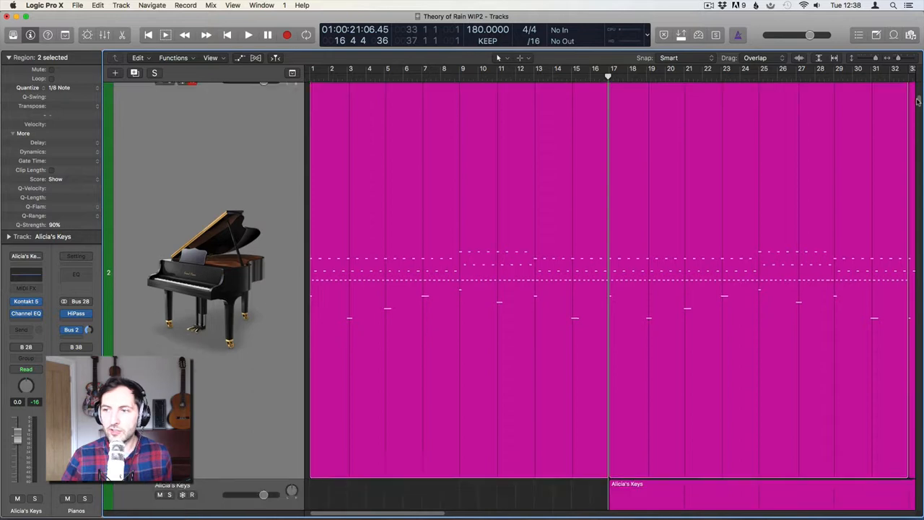
click(767, 166)
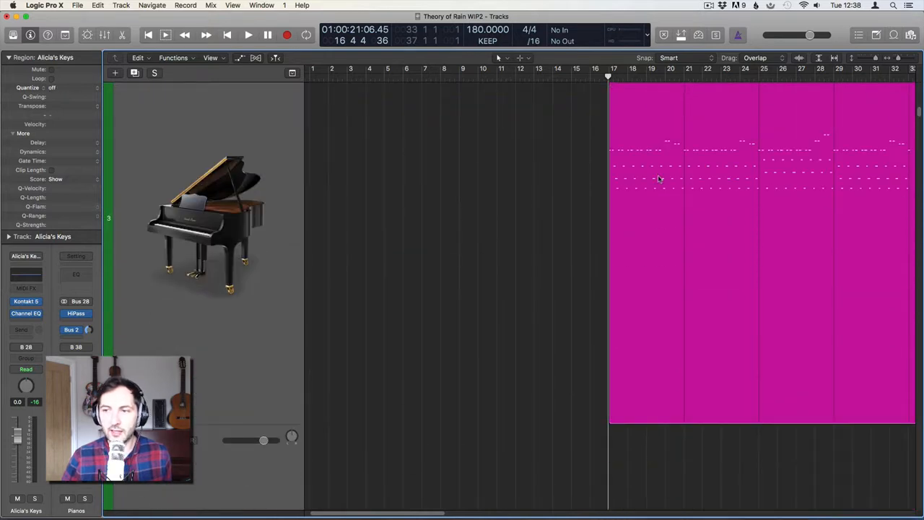
key(p)
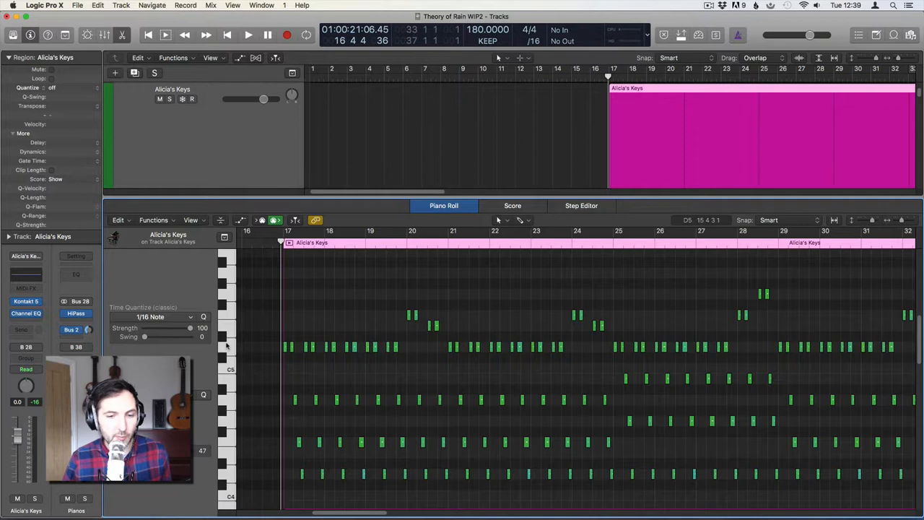
key(space)
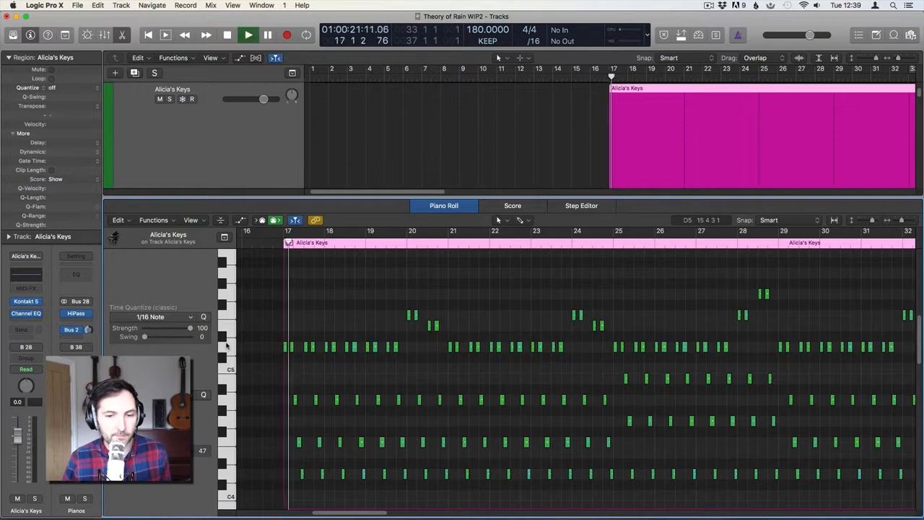
click(169, 99)
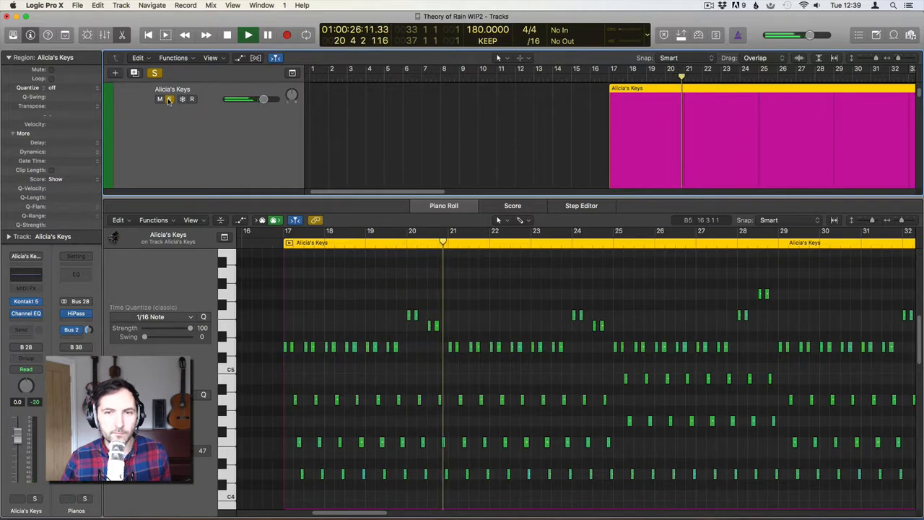
click(169, 99)
key(space)
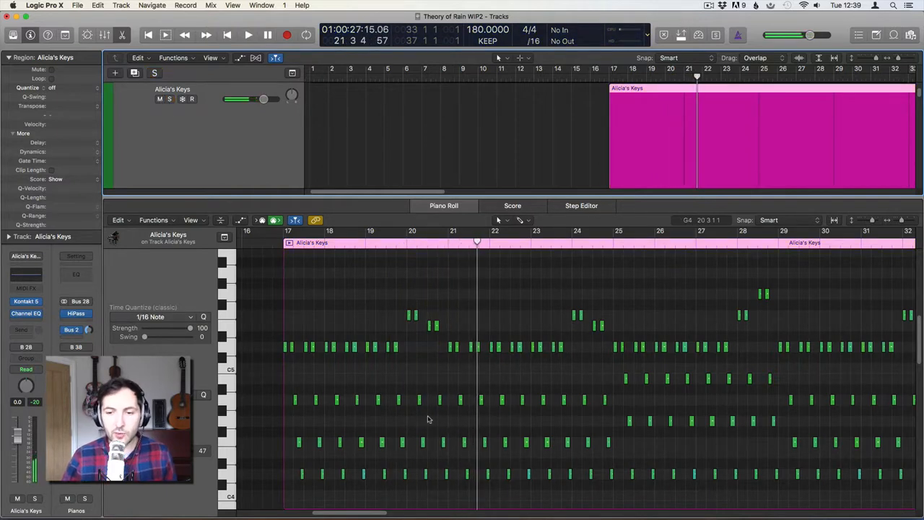
- Highlight the upper melody note pairs at the end of bar 20 and start of bar 21, and play on to about bar 25
drag(397, 292, 471, 327)
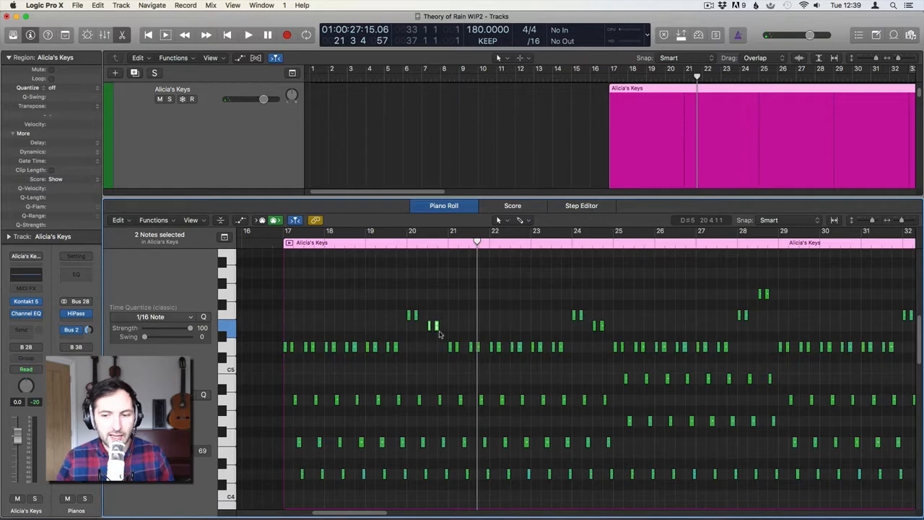
drag(438, 333, 459, 348)
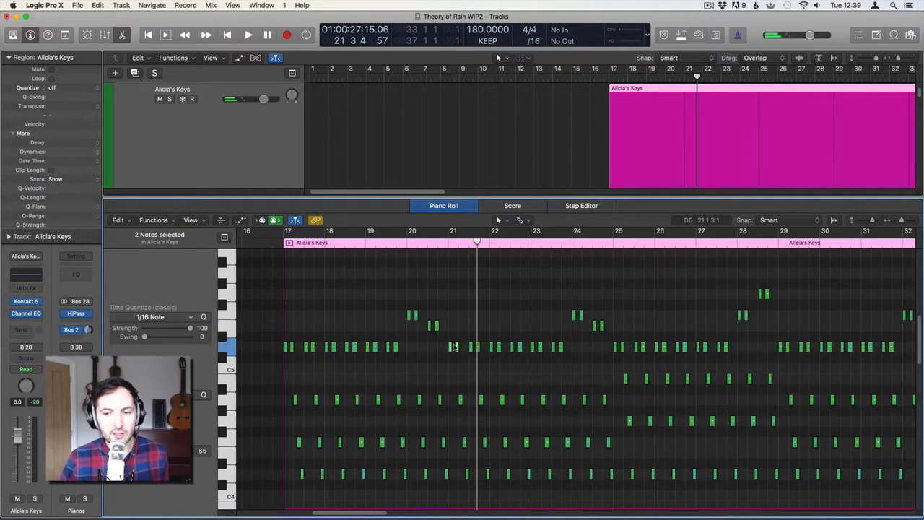
double_click(528, 248)
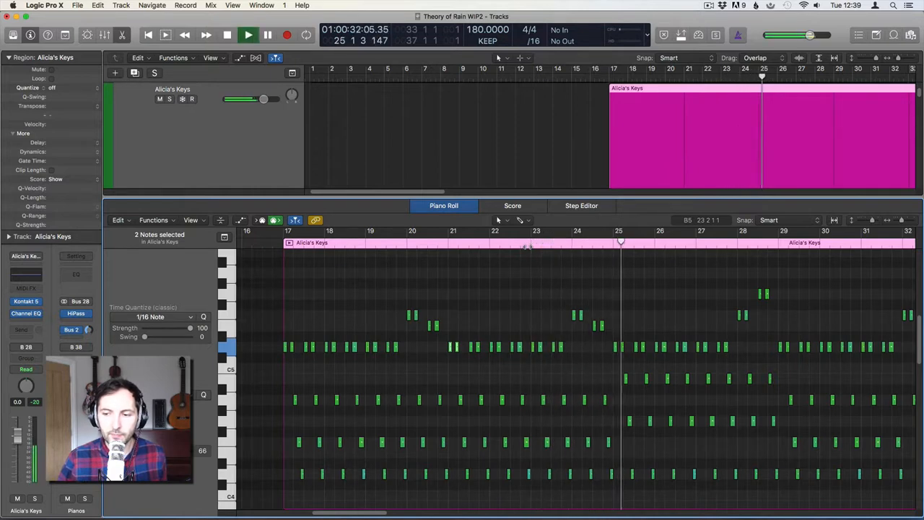
key(space)
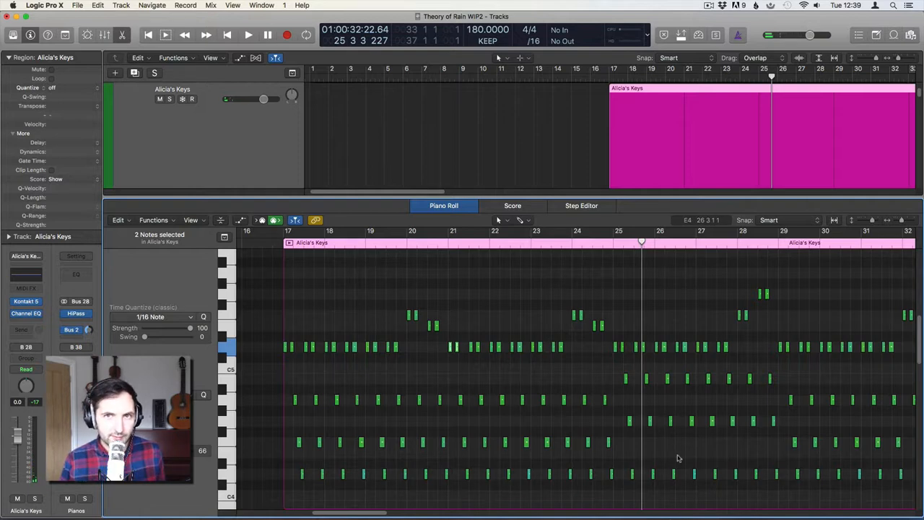
- Play the open region from bar 25 to its end near bar 34, pausing around bar 29 to highlight the melody pair at bar 28
key(space)
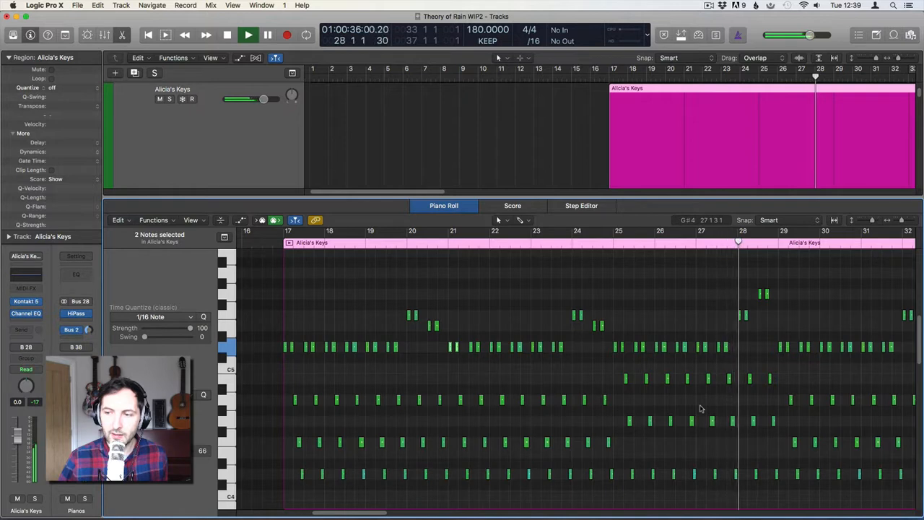
click(730, 309)
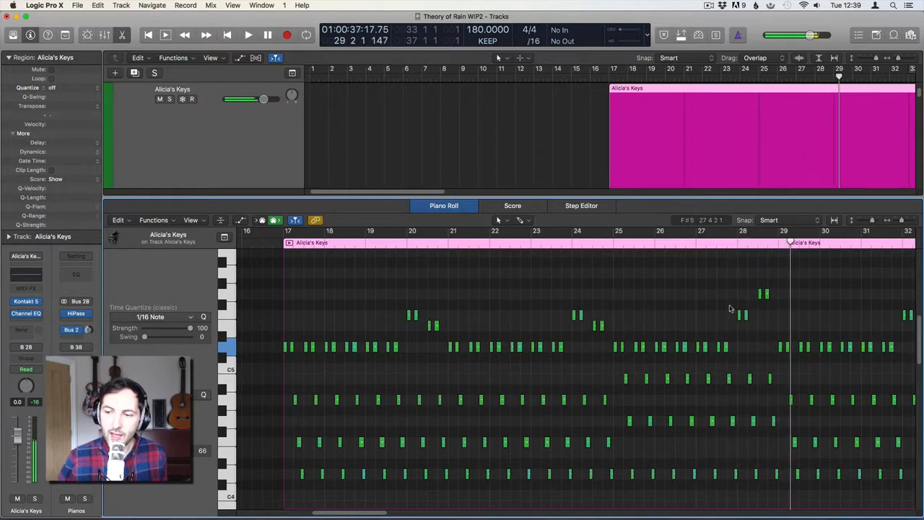
drag(729, 307, 747, 319)
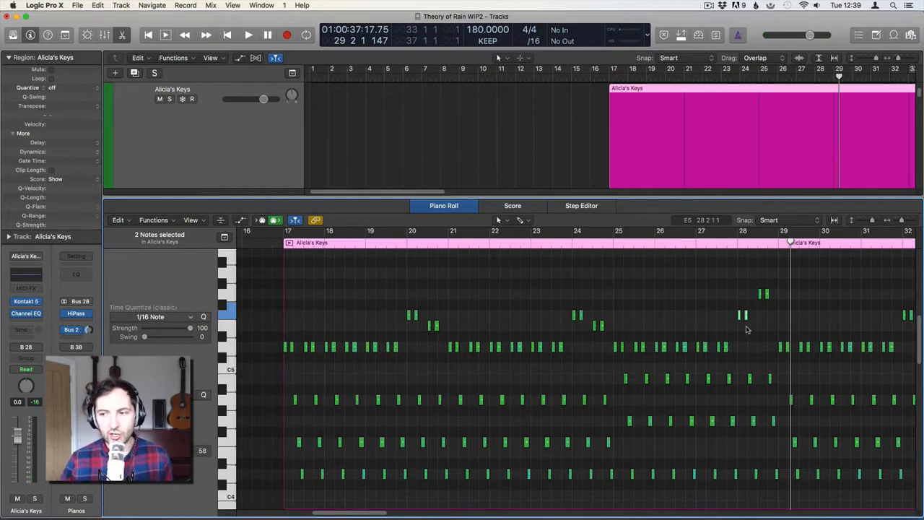
key(space)
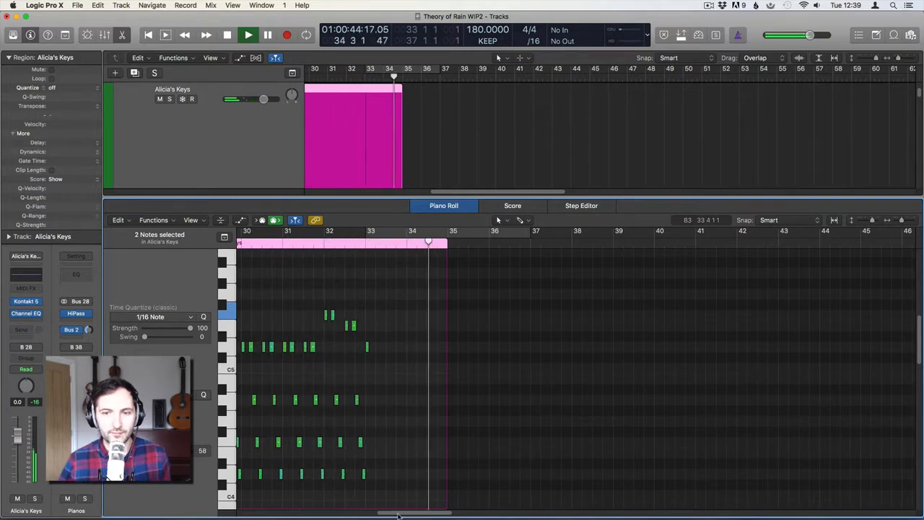
key(space)
- Close the Piano Roll, clear the region selection and fit the whole arrangement in the Tracks area
key(p)
click(488, 316)
key(period)
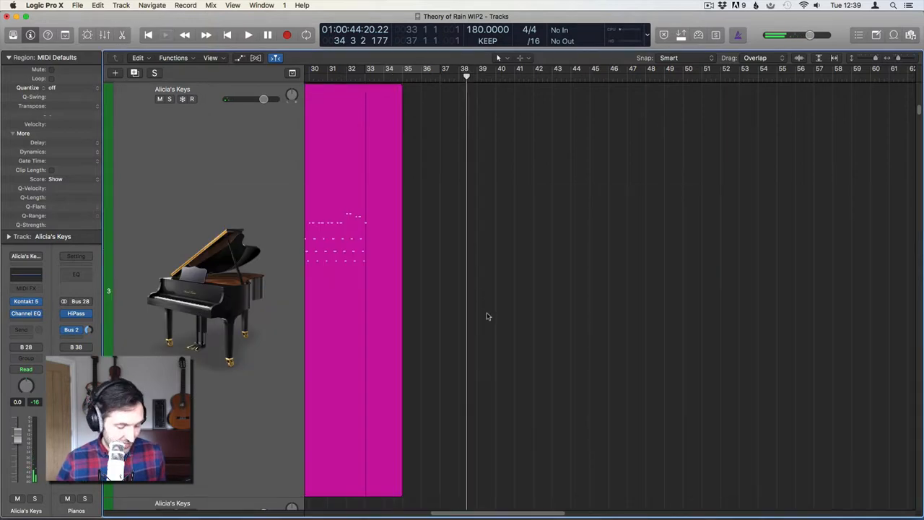
key(z)
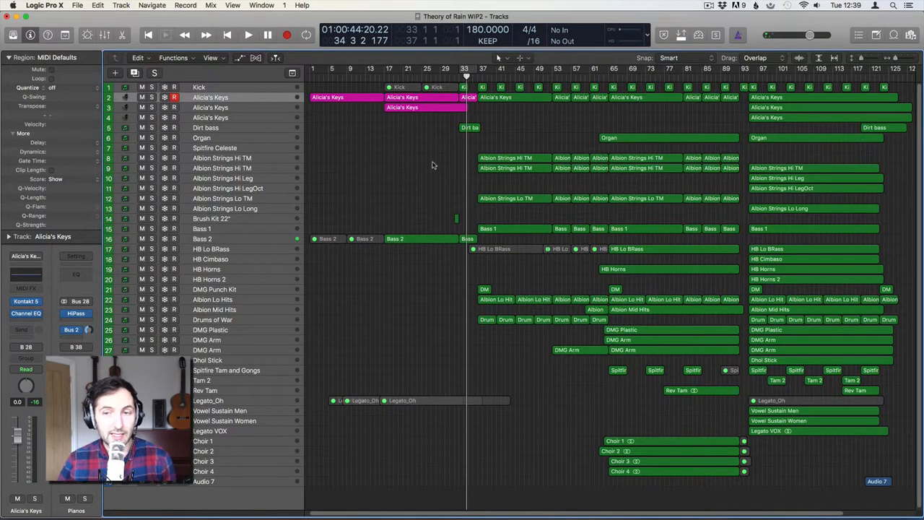
- Play short passages of the full arrangement from bar 37 to about bar 38 and from bar 65 to about bar 69
click(478, 77)
key(space)
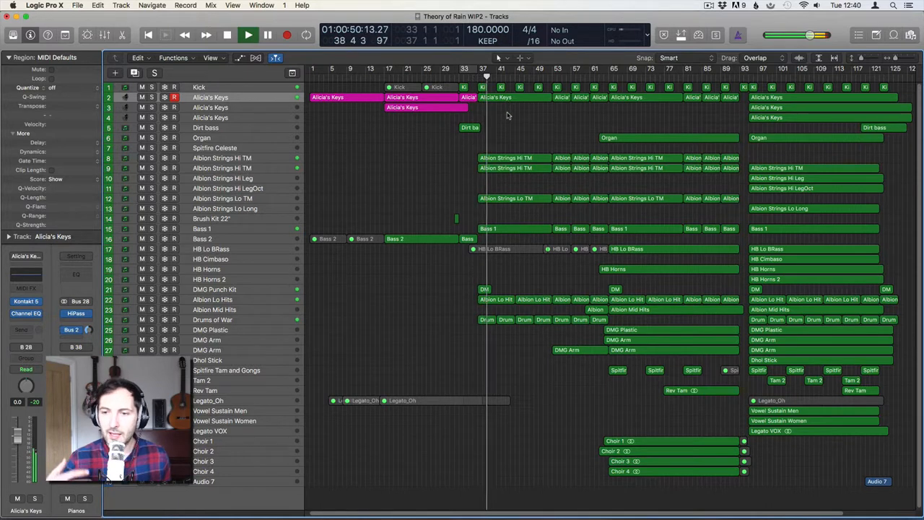
key(space)
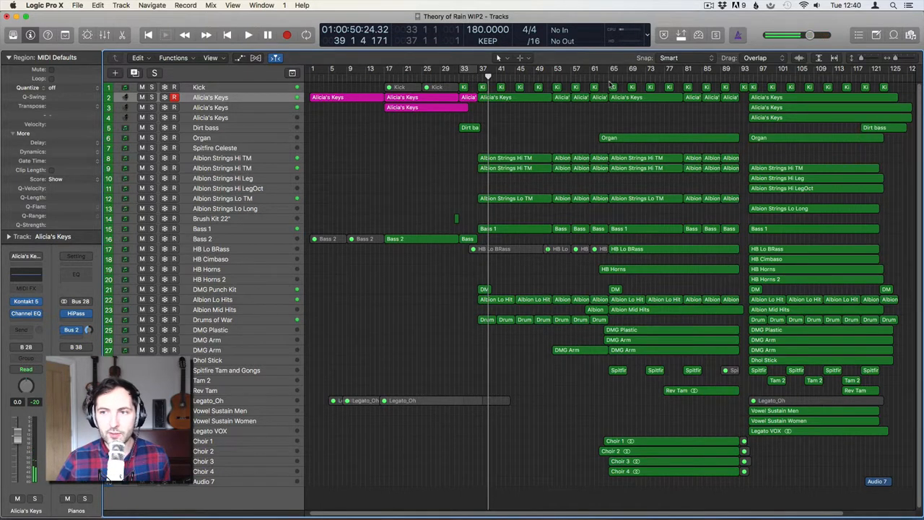
click(610, 81)
key(space)
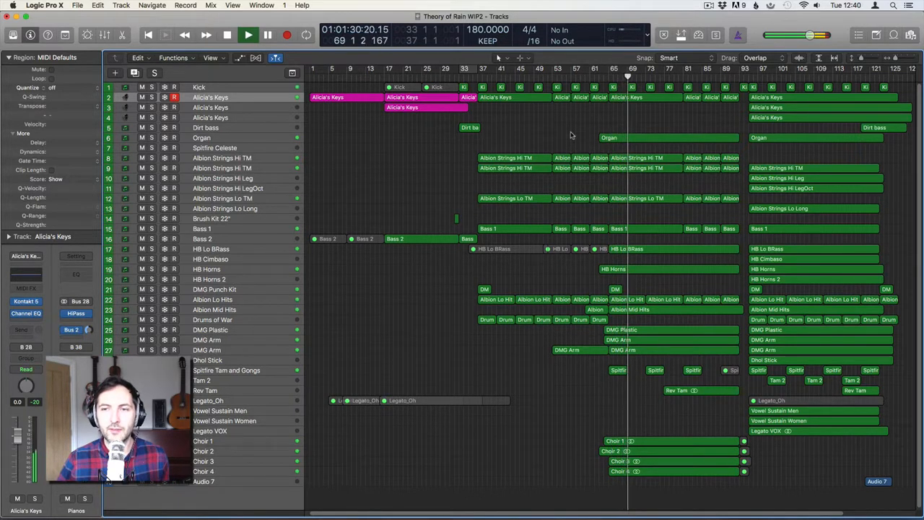
key(space)
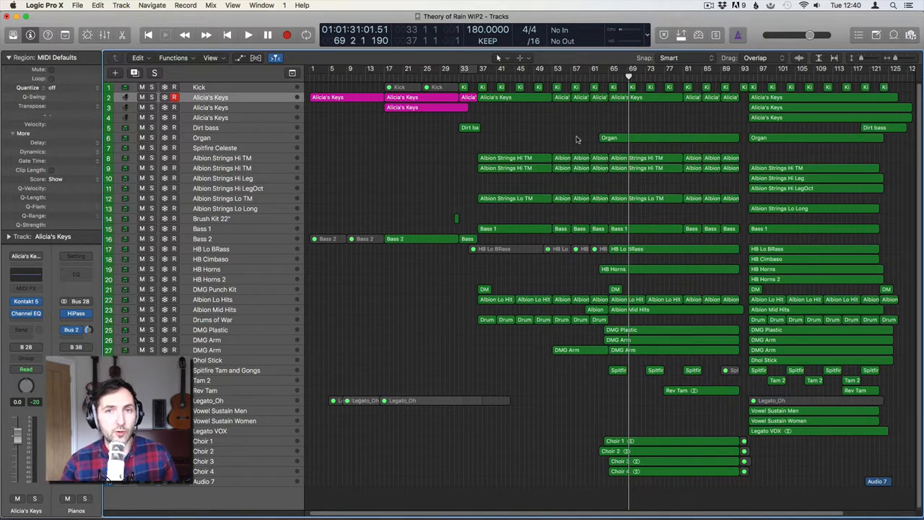
- Return the playhead to bar 17 and play the layered piano parts in two stretches up to about bar 24
key(Return)
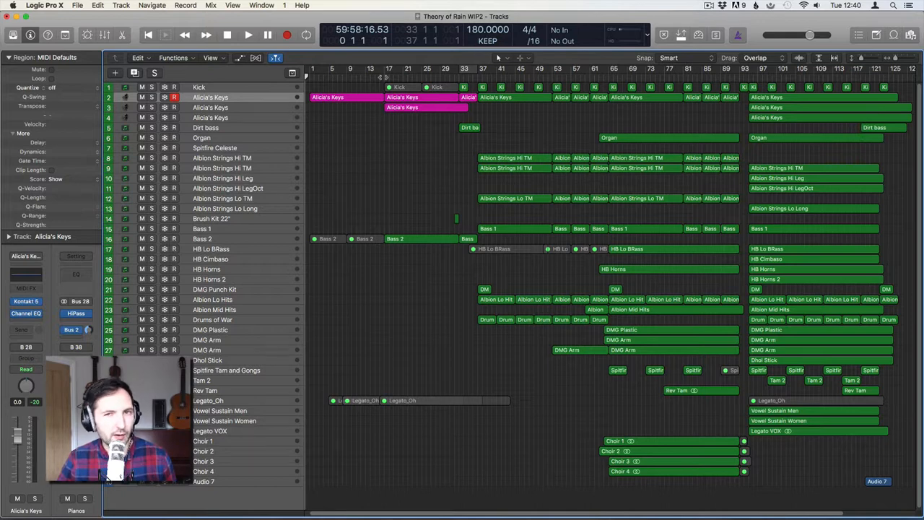
click(383, 77)
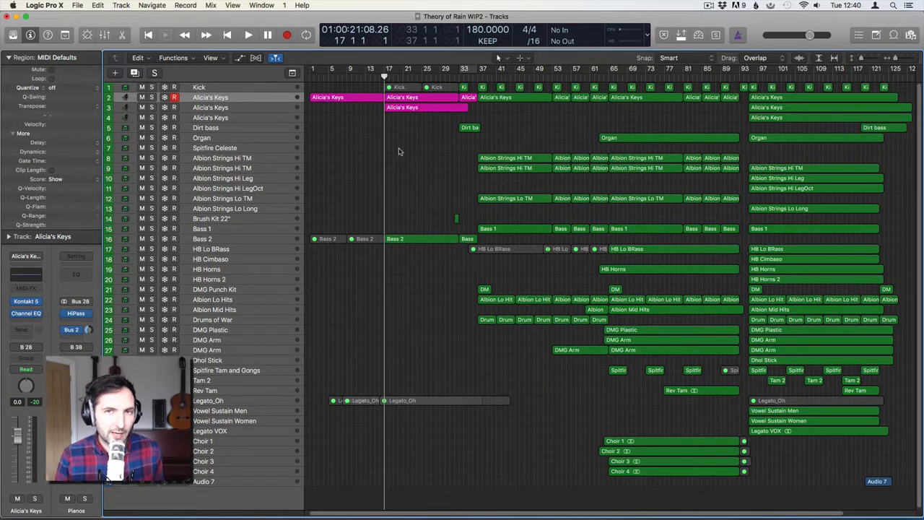
key(space)
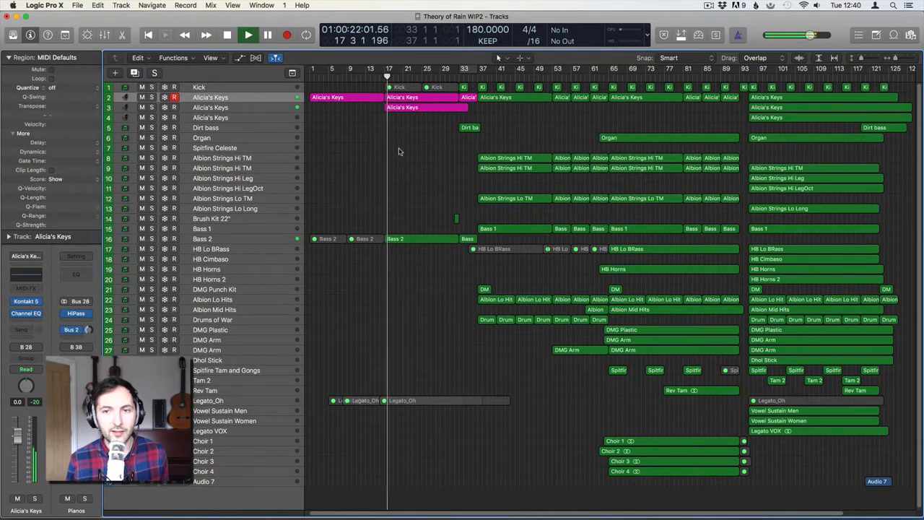
key(space)
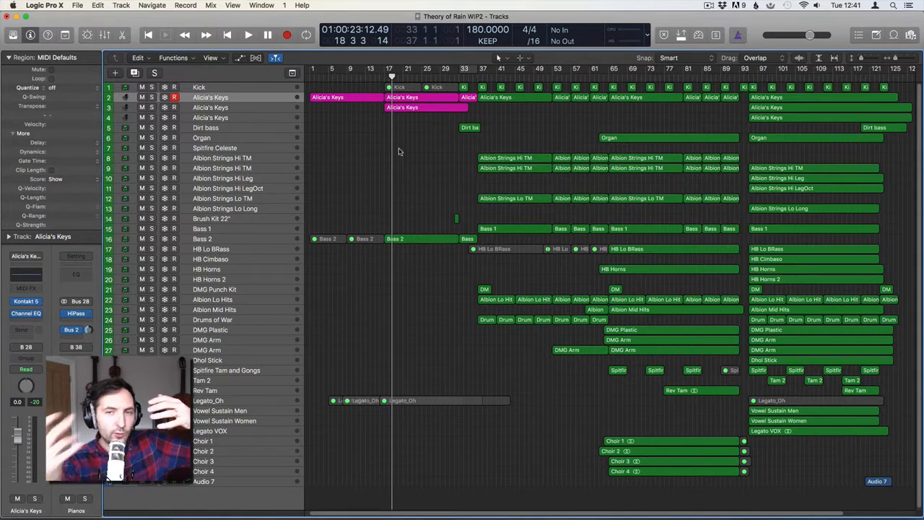
key(space)
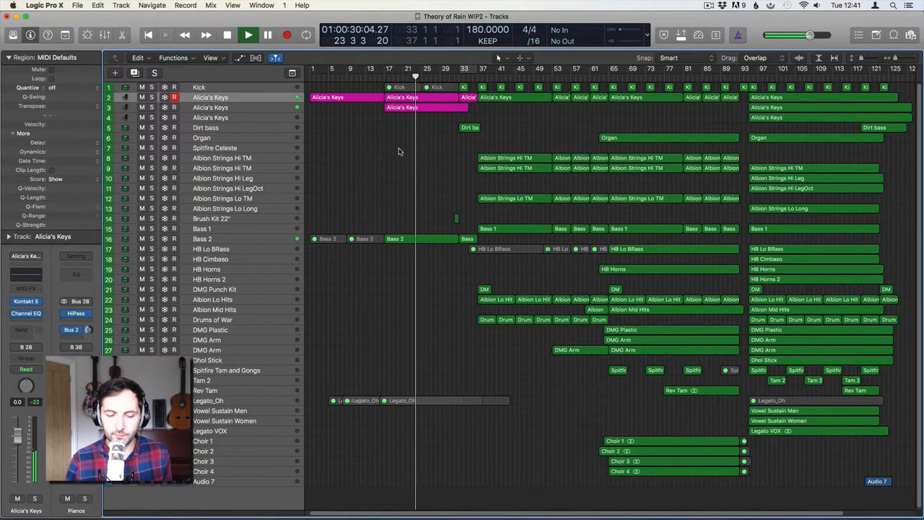
key(space)
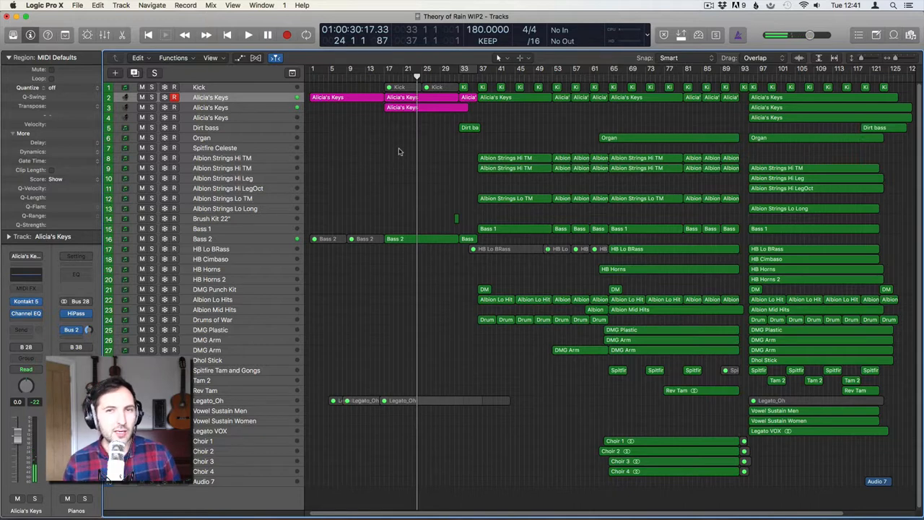